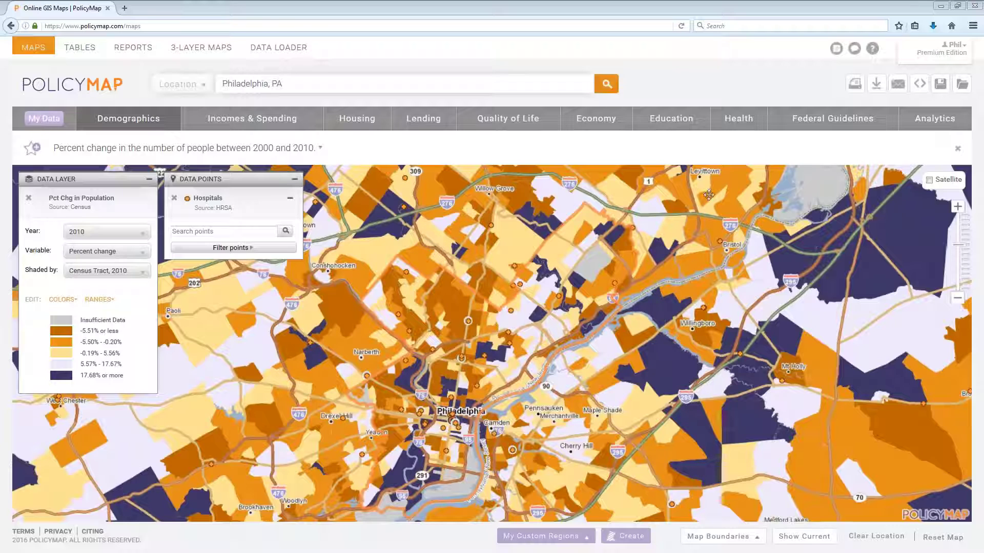
Open the Download Data dialog for the population-change layer and Hospitals points
{"action": "left_click", "coordinate": [878, 84]}
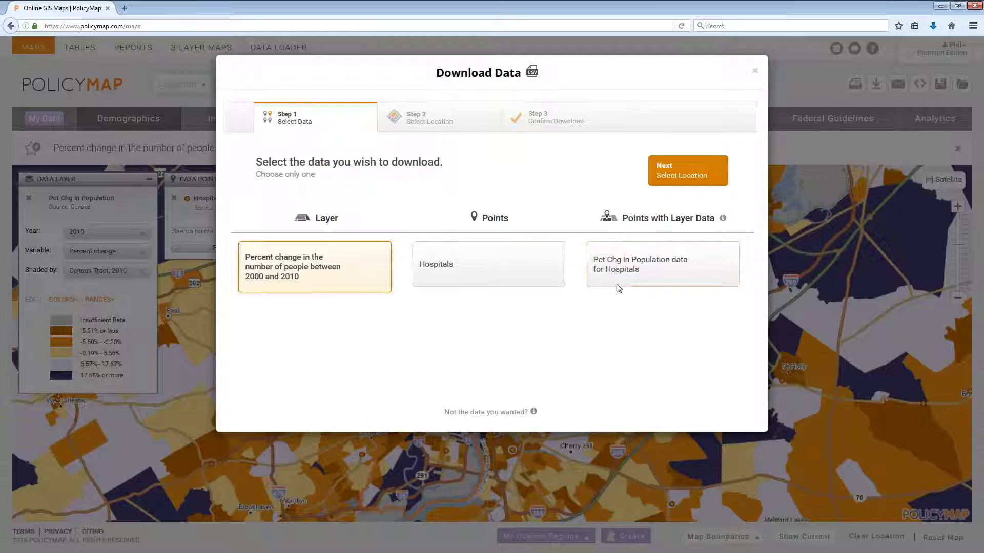
Close the Download Data dialog after reviewing its Layer, Points and Points with Layer options
{"action": "left_click", "coordinate": [754, 72]}
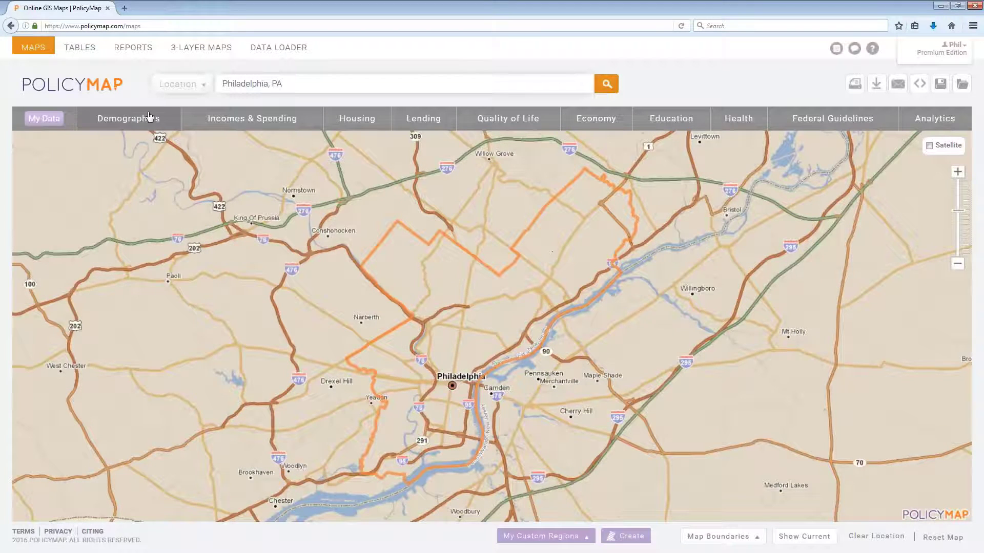
Map Demographics > Population > Total for 2010 as percent change and reopen Download Data
{"action": "left_click", "coordinate": [150, 117]}
{"action": "left_click", "coordinate": [160, 186]}
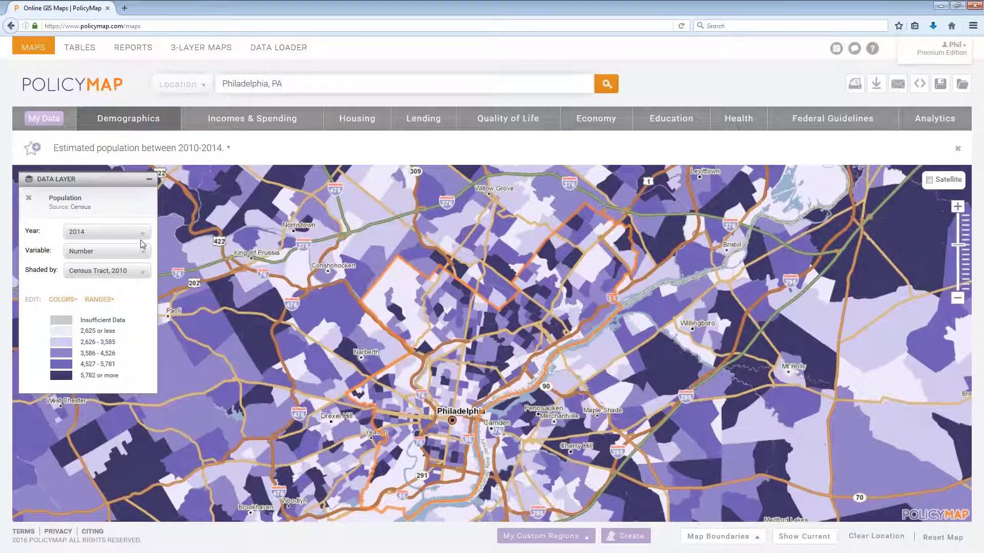
{"action": "left_click", "coordinate": [141, 243]}
{"action": "left_click", "coordinate": [86, 263]}
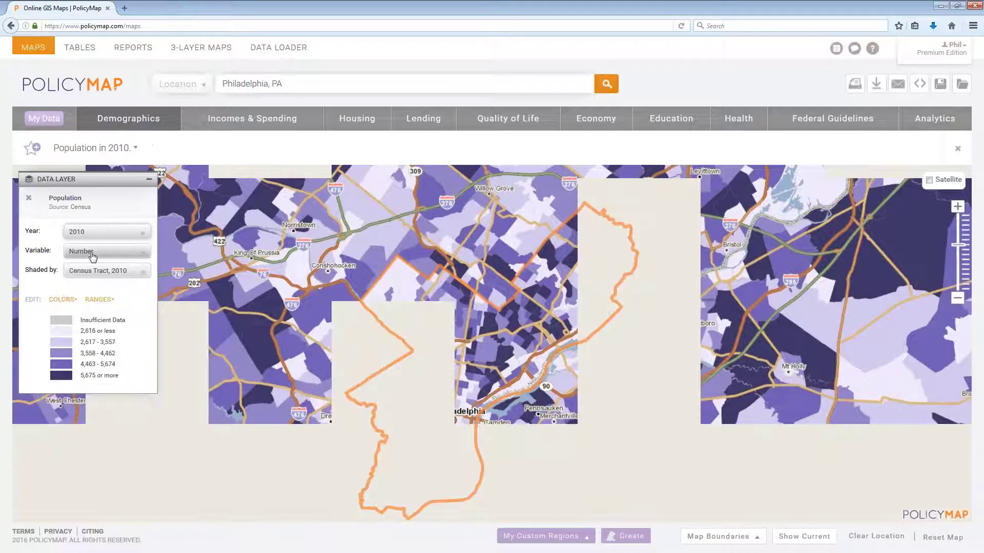
{"action": "left_click", "coordinate": [80, 261]}
{"action": "left_click", "coordinate": [82, 282]}
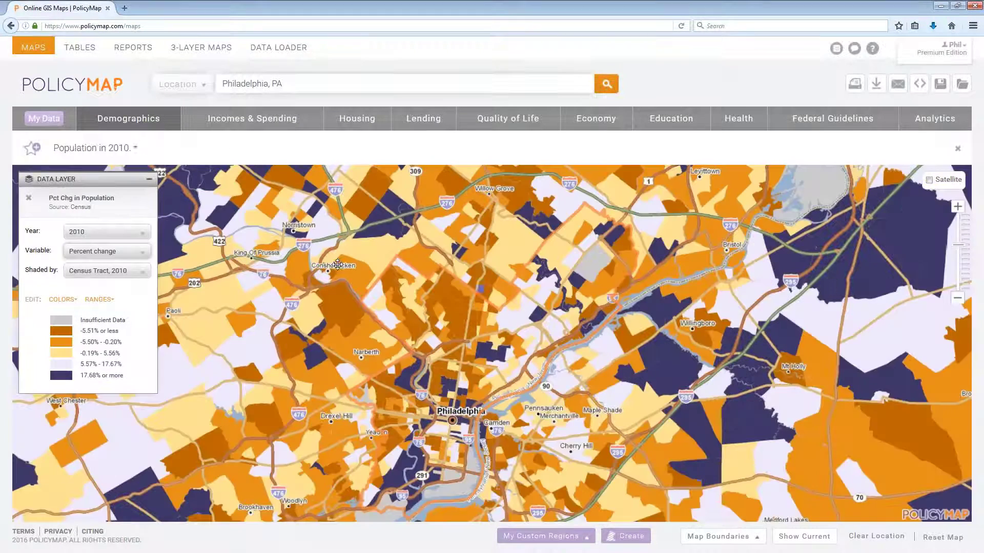
{"action": "left_click", "coordinate": [876, 83]}
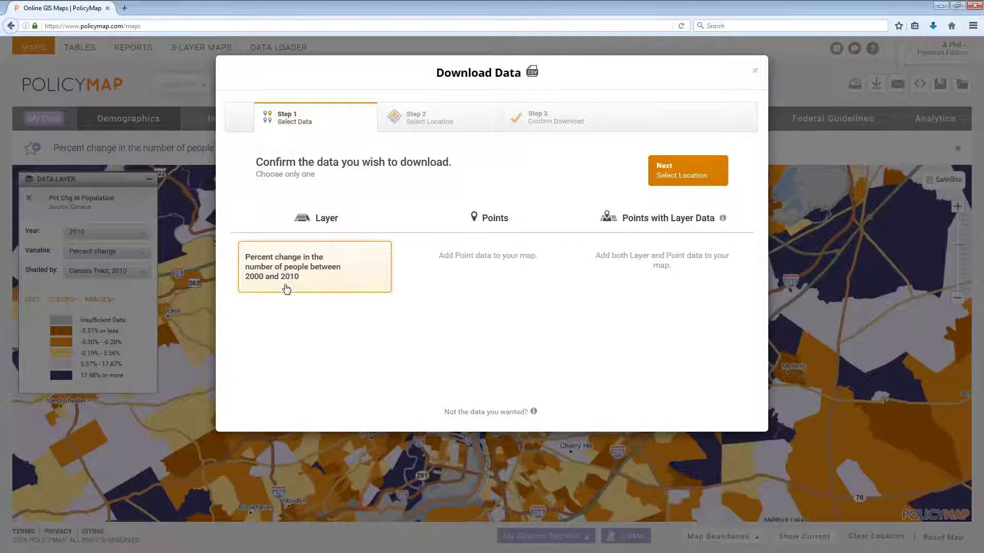
Set the download location to Pennsylvania, shaded by County, and proceed to confirmation
{"action": "left_click", "coordinate": [685, 171]}
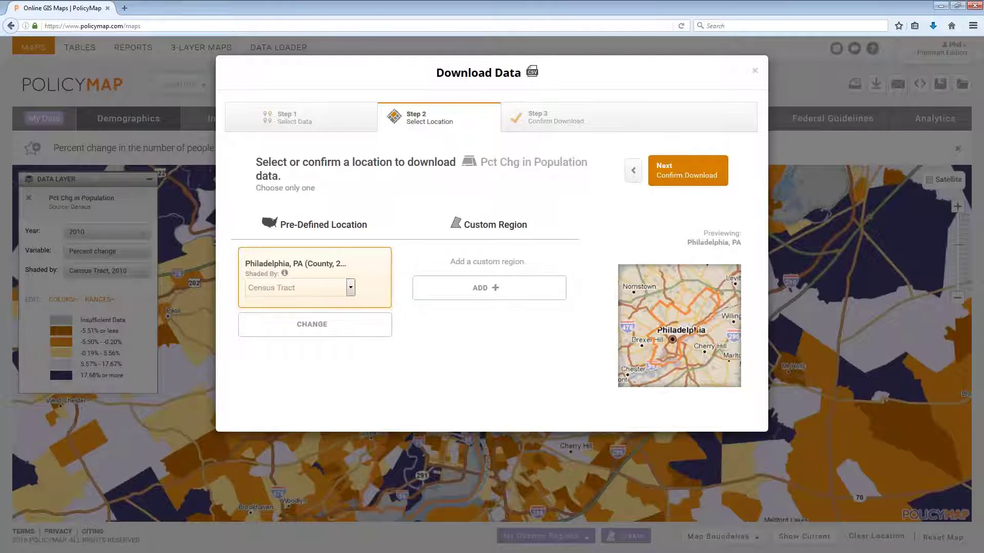
{"action": "left_click", "coordinate": [336, 327]}
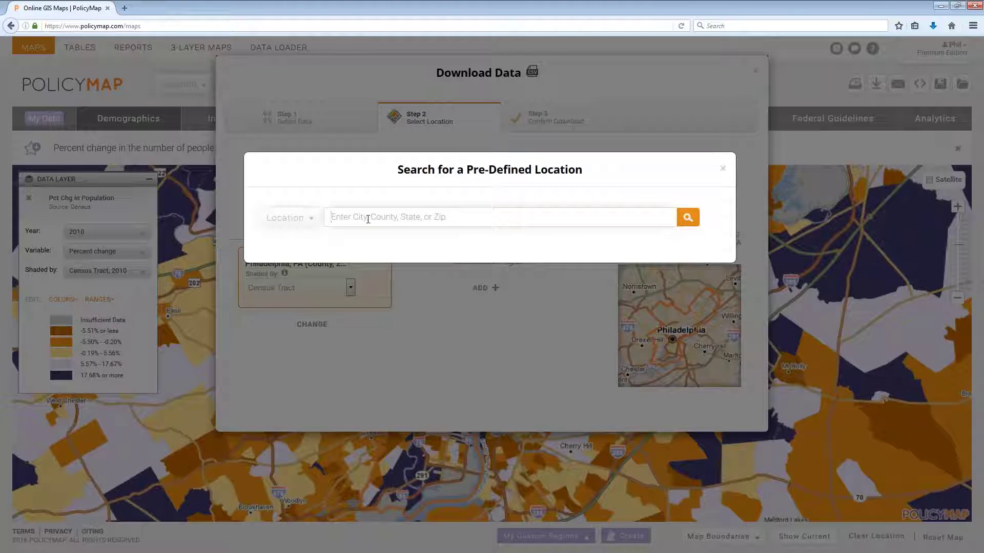
{"action": "type", "text": "pa"}
{"action": "key", "text": "Return"}
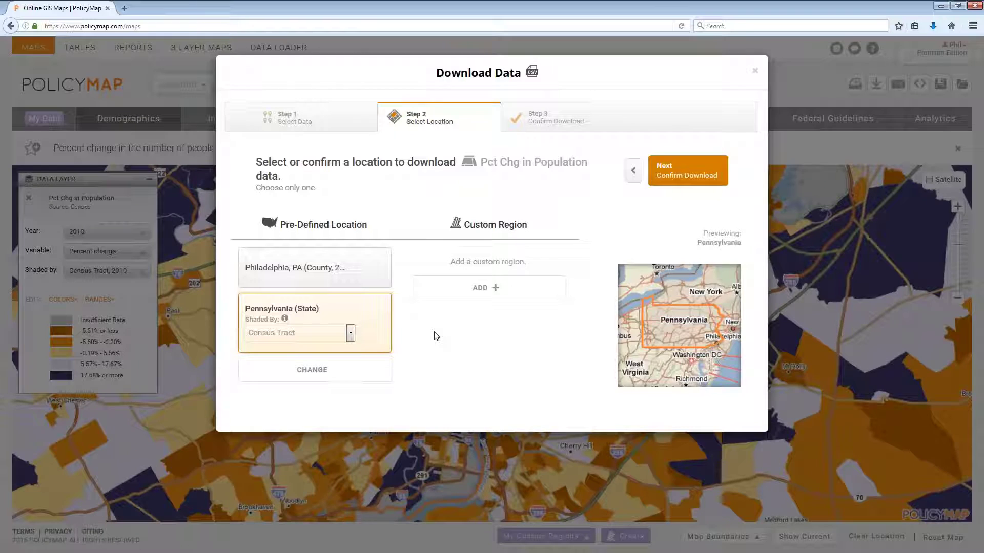
{"action": "left_click", "coordinate": [351, 334]}
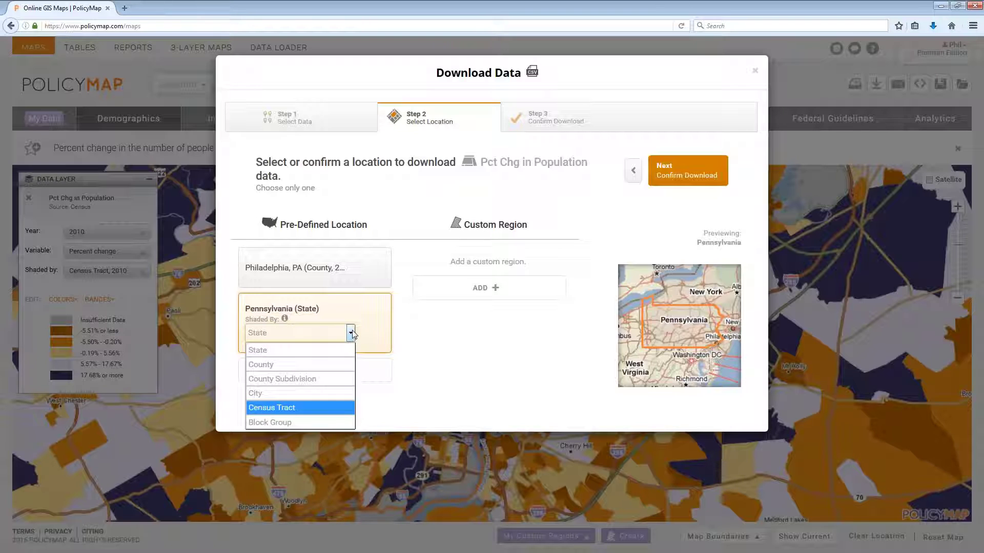
{"action": "left_click", "coordinate": [313, 367]}
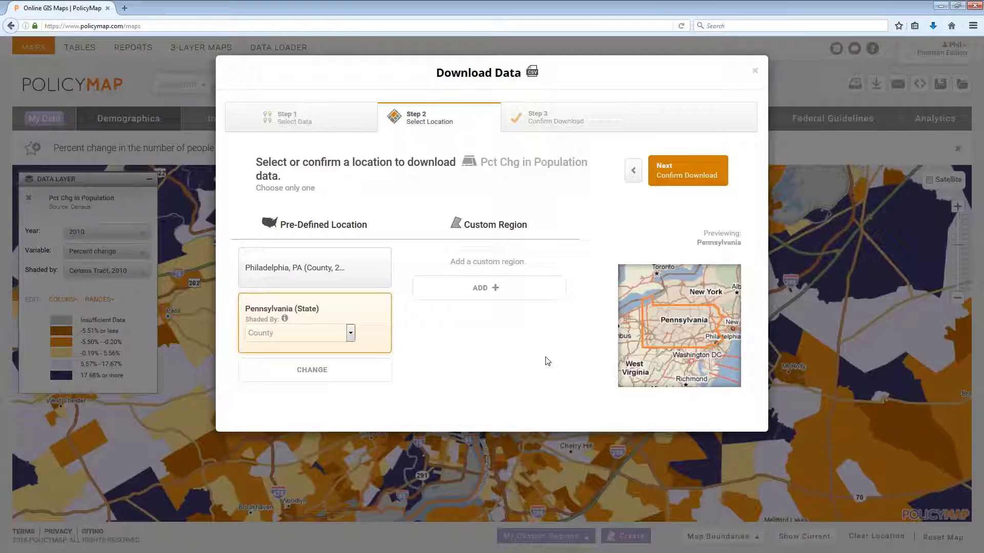
{"action": "left_click", "coordinate": [675, 183]}
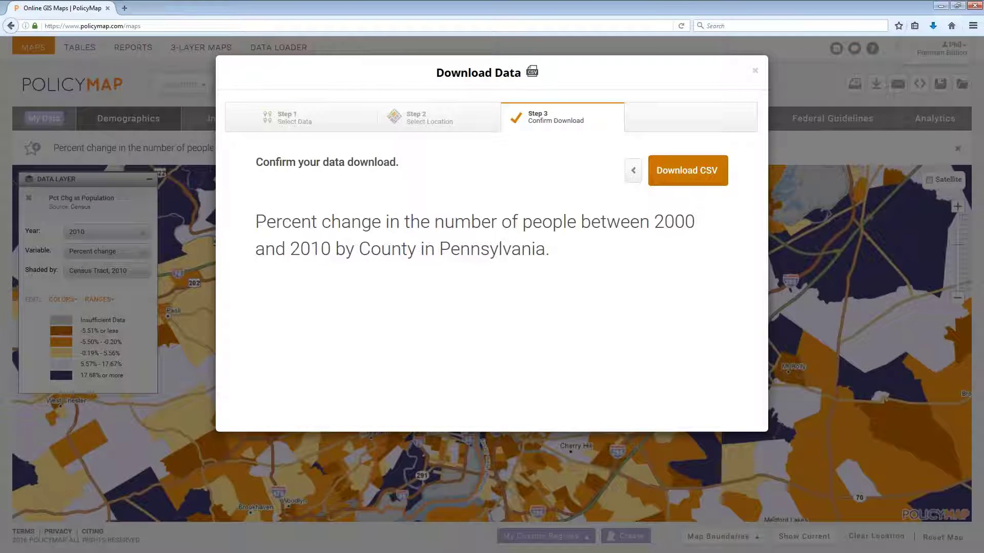
Export the Pennsylvania county percent-change data as a CSV file
{"action": "left_click", "coordinate": [698, 176]}
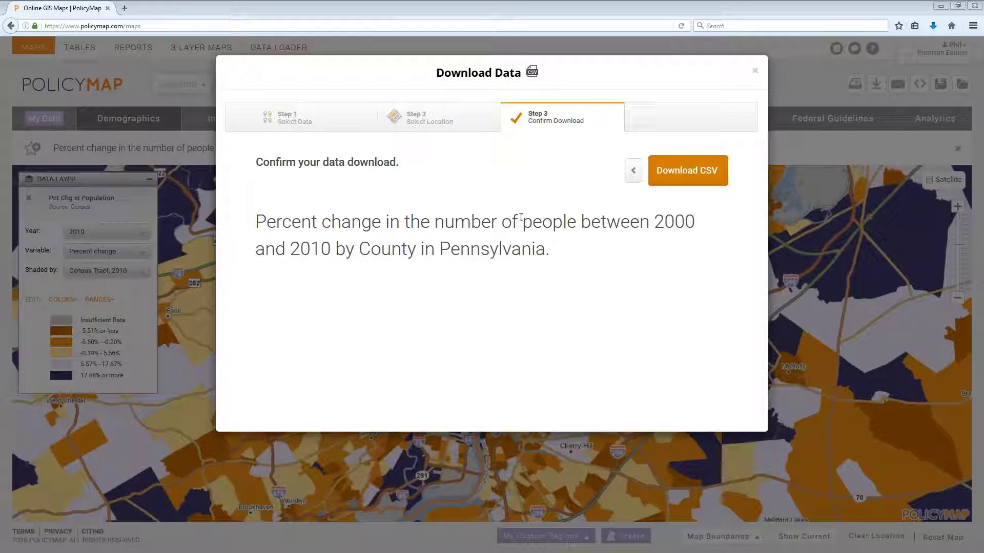
{"action": "left_click", "coordinate": [321, 129]}
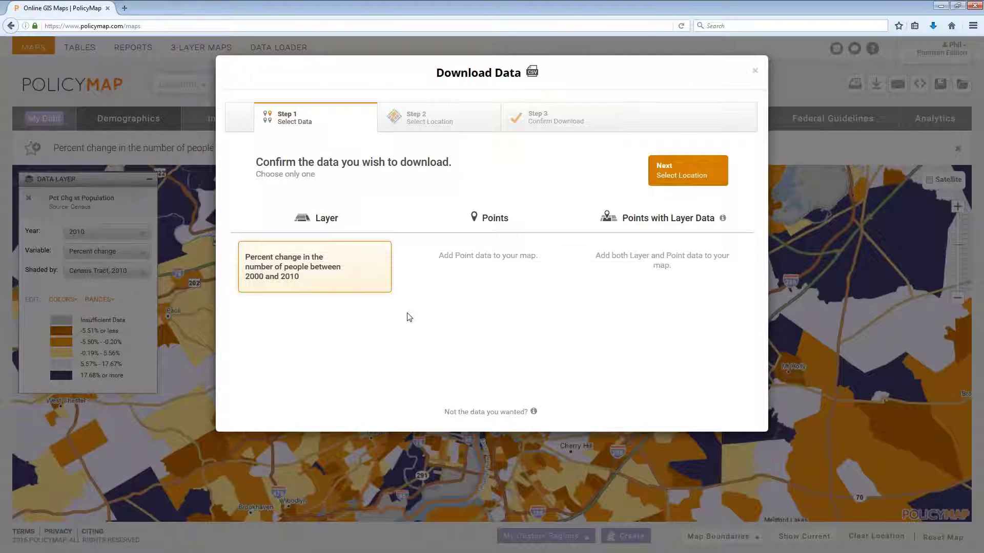
{"action": "left_click", "coordinate": [417, 120]}
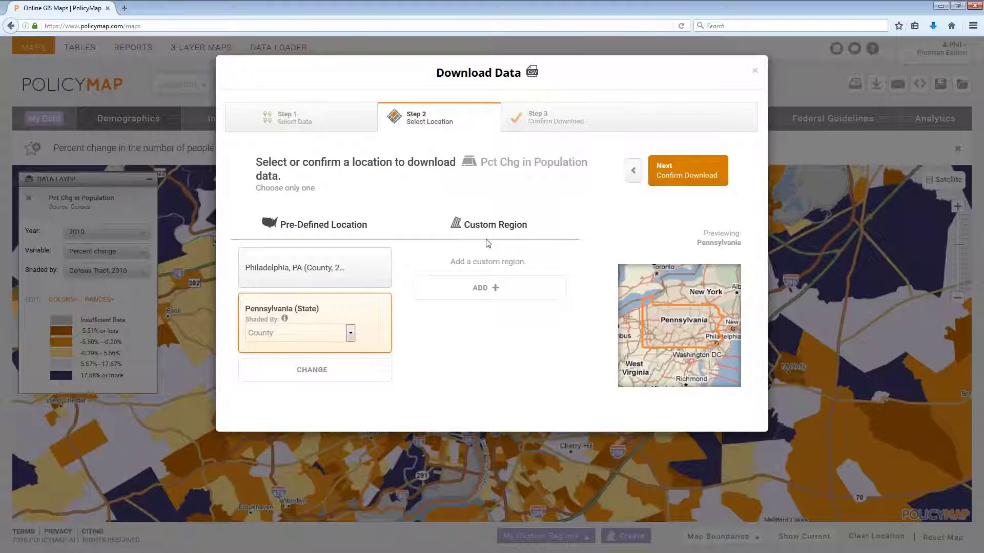
Close the Download Data dialog and switch the map layer's year to 2014
{"action": "left_click", "coordinate": [340, 375]}
{"action": "left_click", "coordinate": [756, 73]}
{"action": "left_click", "coordinate": [107, 239]}
{"action": "left_click", "coordinate": [108, 251]}
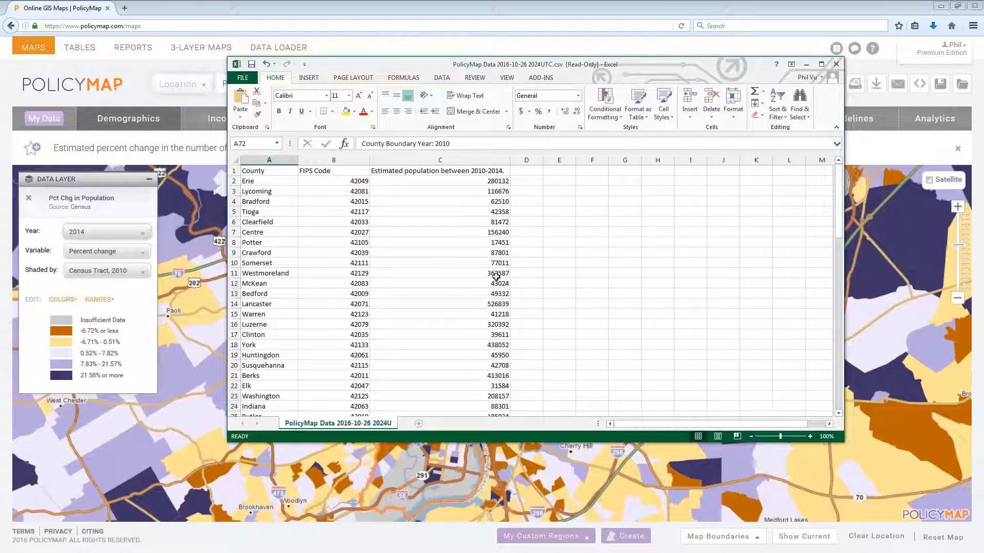
Scroll down to the CSV's source notes, then minimize the Excel window
{"action": "scroll", "coordinate": [473, 304], "scroll_direction": "down", "scroll_amount": 20}
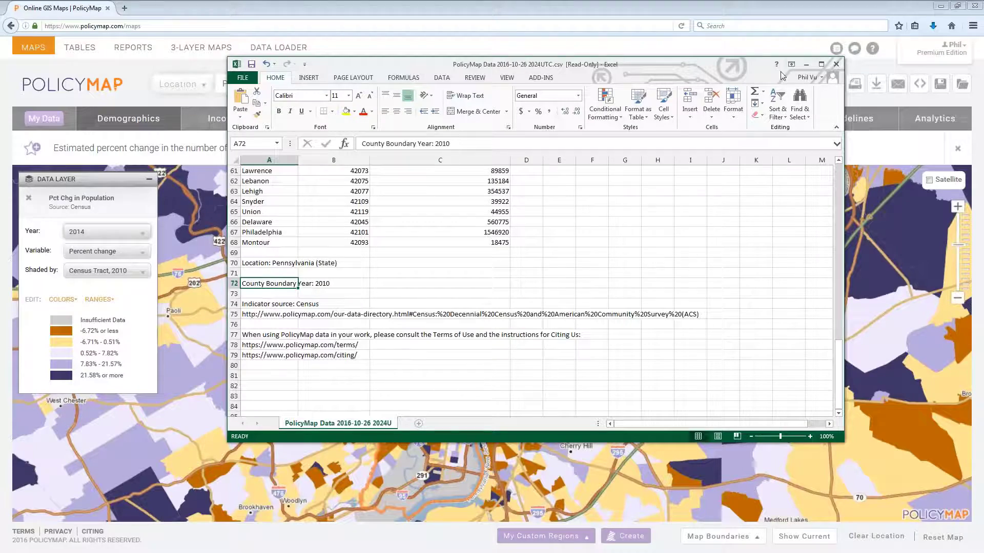
{"action": "left_click", "coordinate": [808, 65]}
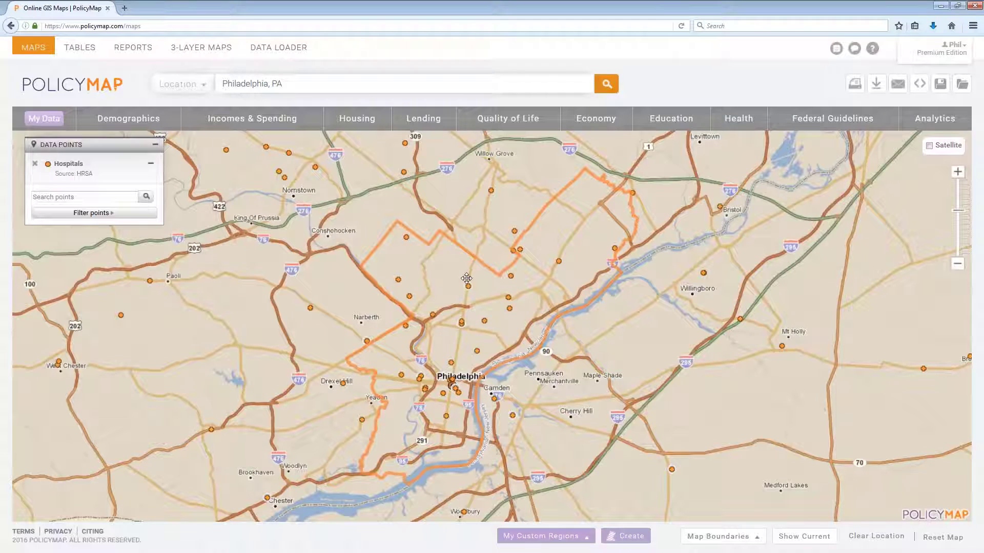
Add Public Schools: Enrollment and Demographics (NCES) points to the map
{"action": "left_click", "coordinate": [667, 128]}
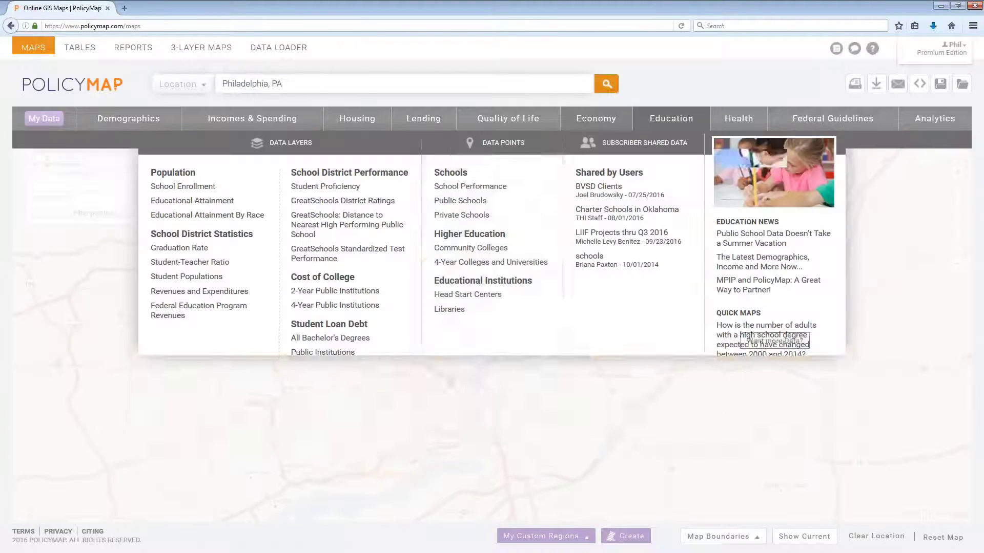
{"action": "mouse_move", "coordinate": [560, 199]}
{"action": "left_click", "coordinate": [607, 198]}
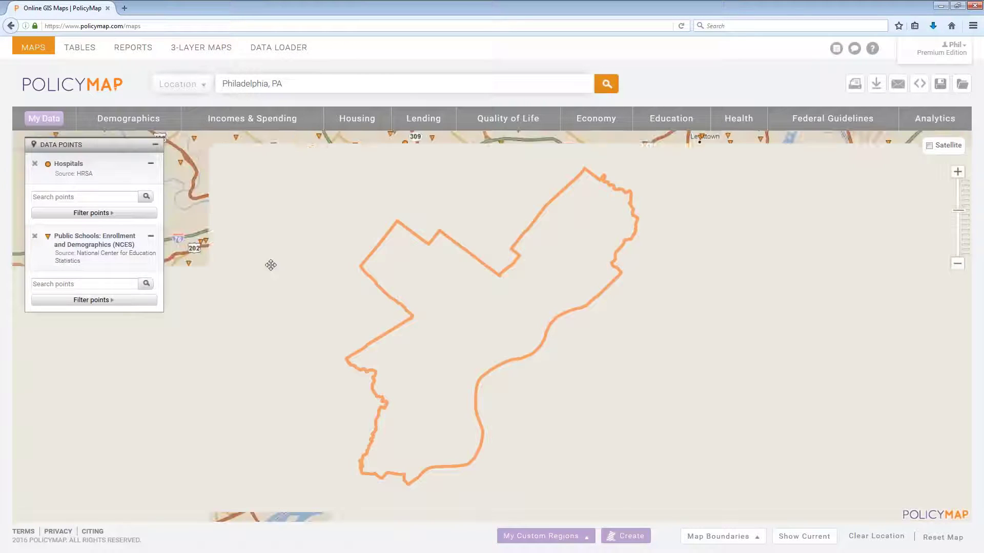
Filter the school points to Middle level and open Download Data
{"action": "left_click", "coordinate": [129, 302]}
{"action": "mouse_move", "coordinate": [198, 343]}
{"action": "left_click", "coordinate": [308, 345]}
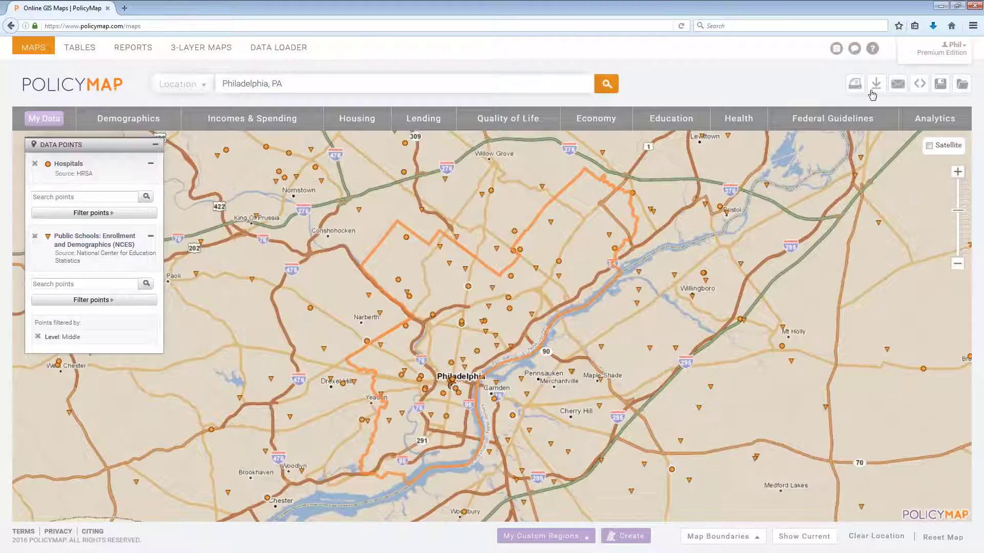
{"action": "left_click", "coordinate": [874, 88]}
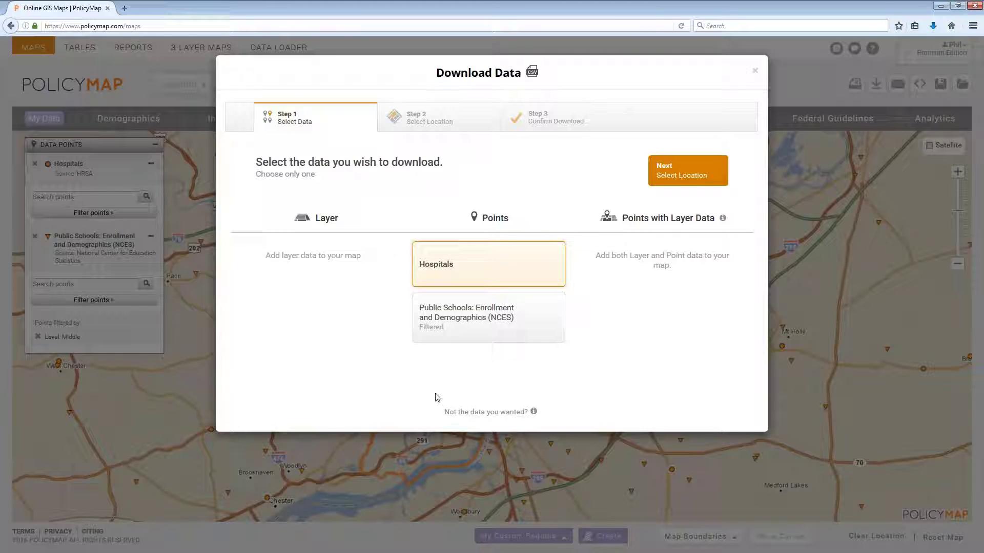
Set up a Public Schools download for the South Seattle custom region, then step back to data selection
{"action": "left_click", "coordinate": [465, 323]}
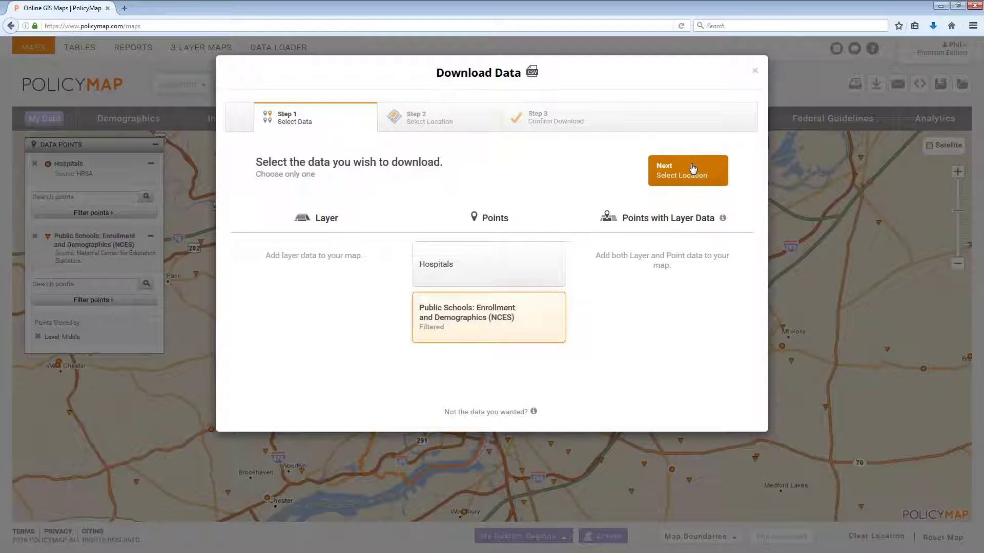
{"action": "left_click", "coordinate": [691, 165]}
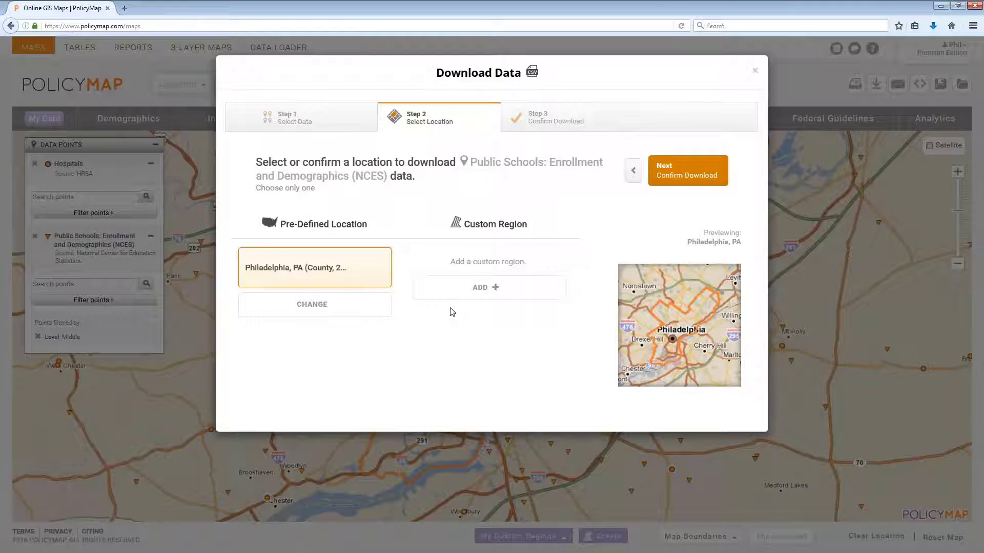
{"action": "left_click", "coordinate": [468, 290]}
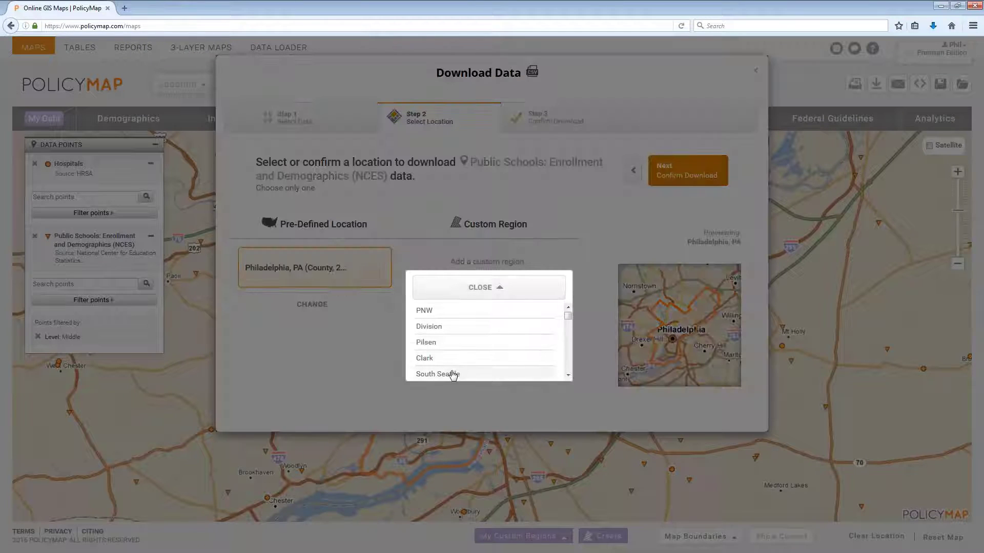
{"action": "left_click", "coordinate": [452, 374]}
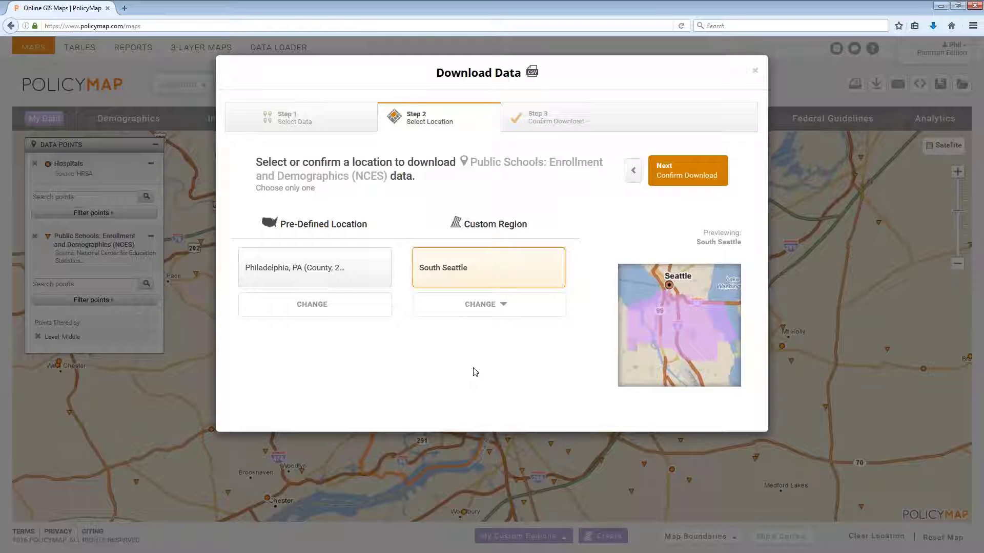
{"action": "left_click", "coordinate": [677, 173]}
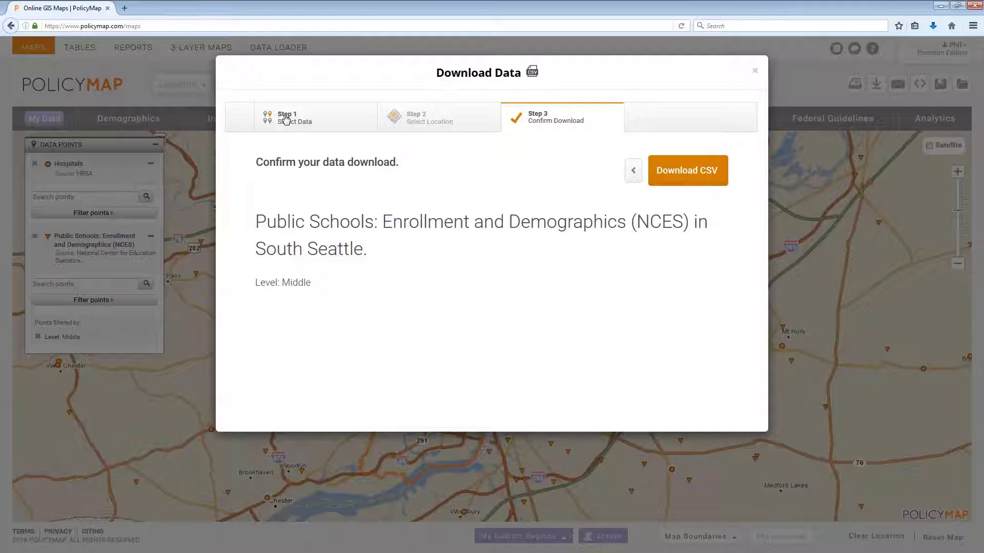
{"action": "left_click", "coordinate": [286, 119]}
Select Hospitals and set the download location to Philadelphia, PA
{"action": "left_click", "coordinate": [483, 281]}
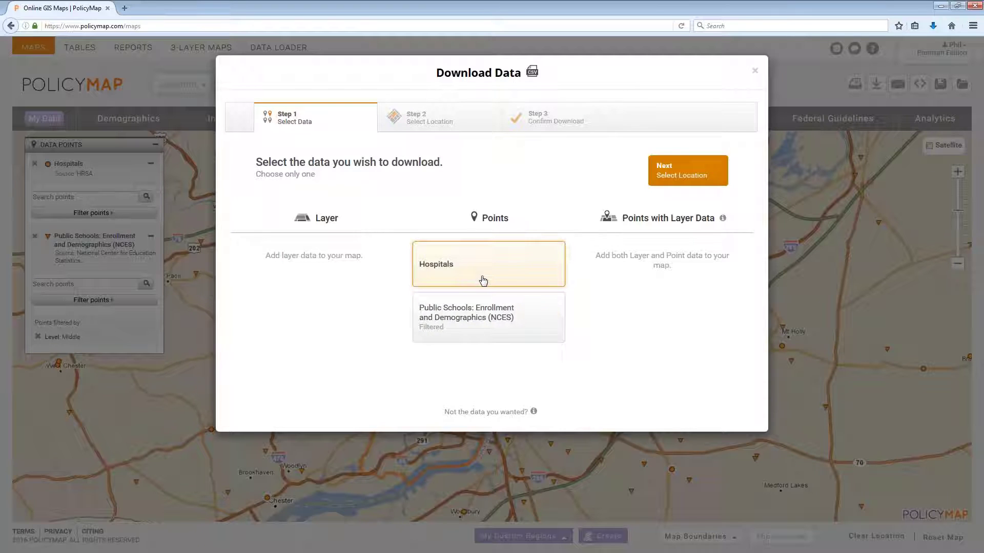
{"action": "left_click", "coordinate": [430, 117]}
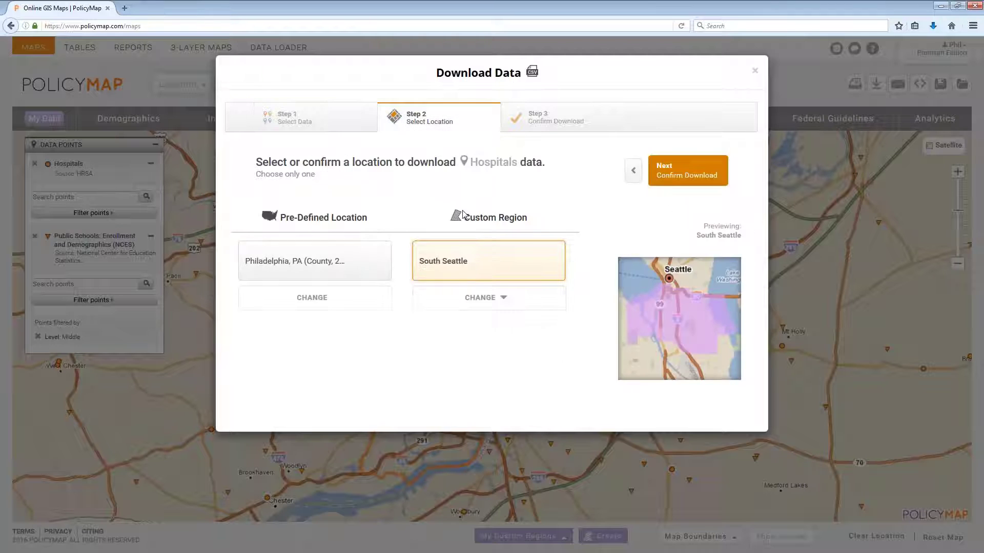
{"action": "left_click", "coordinate": [315, 262]}
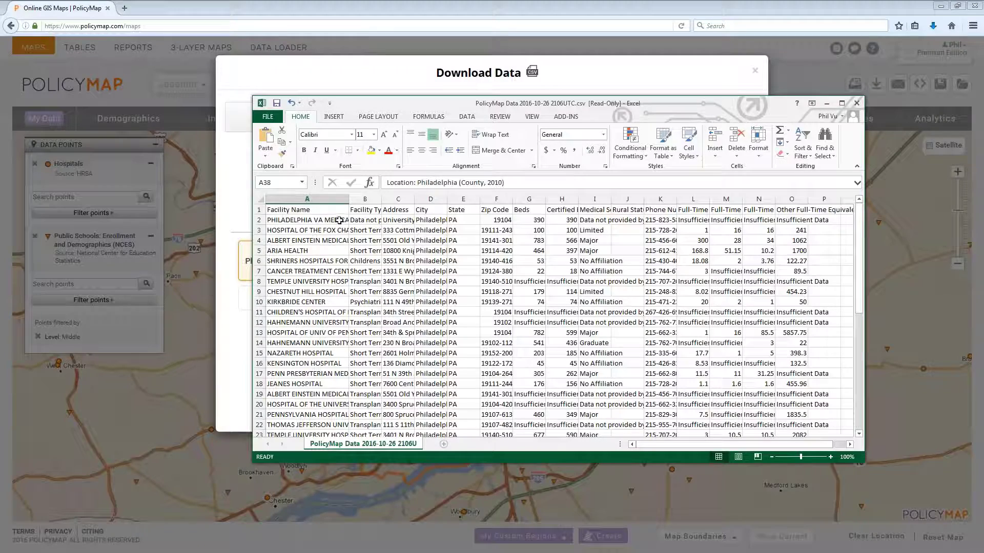
Inspect the hospital CSV's Insufficient Data cell, HRSA source and Philadelphia notes, then minimize Excel
{"action": "left_click", "coordinate": [529, 282]}
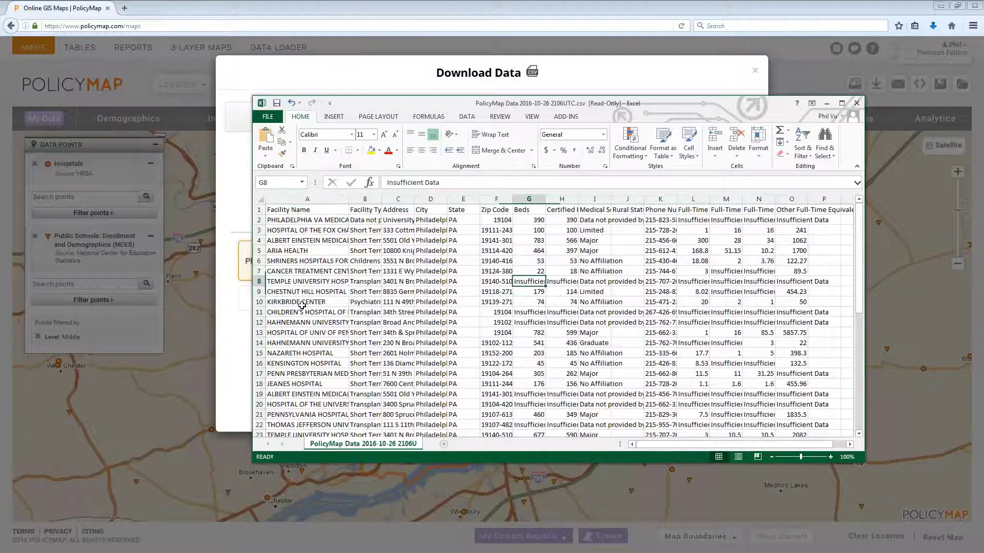
{"action": "scroll", "coordinate": [295, 307], "scroll_direction": "down", "scroll_amount": 7}
{"action": "scroll", "coordinate": [295, 307], "scroll_direction": "down", "scroll_amount": 7}
{"action": "scroll", "coordinate": [295, 308], "scroll_direction": "up", "scroll_amount": 3}
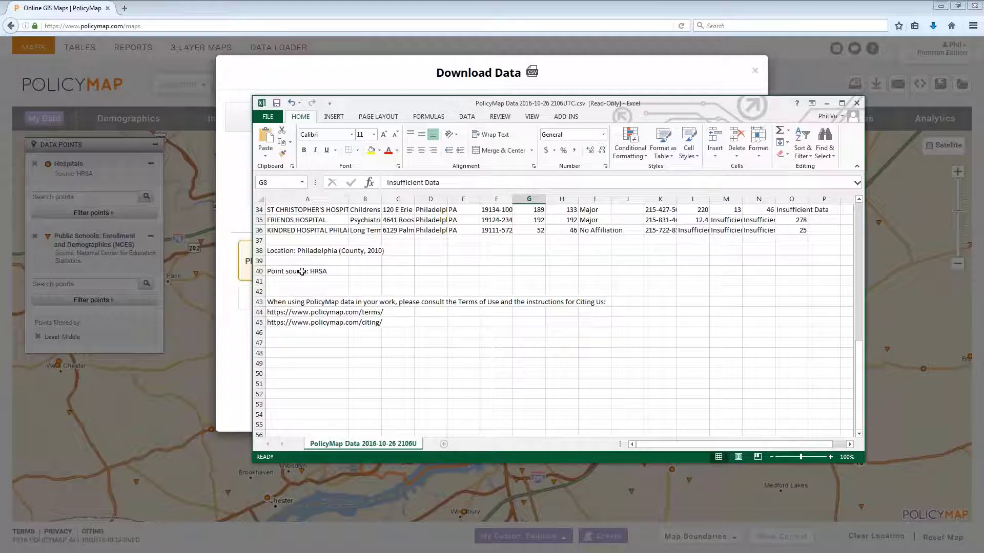
{"action": "left_click", "coordinate": [302, 271]}
{"action": "left_click", "coordinate": [303, 251]}
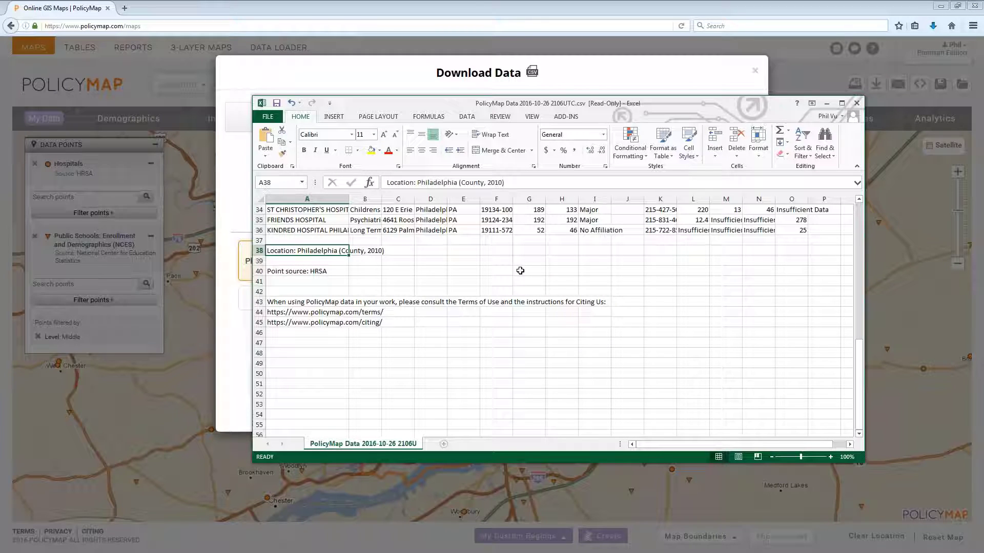
{"action": "left_click", "coordinate": [827, 104]}
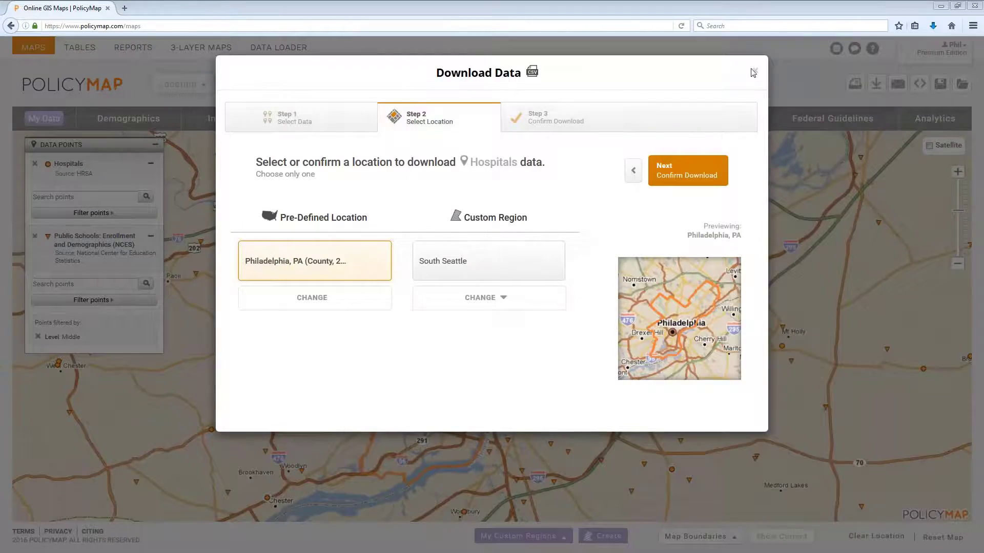
Close the Download Data dialog and add Health > Hospitals points to the map
{"action": "left_click", "coordinate": [755, 71]}
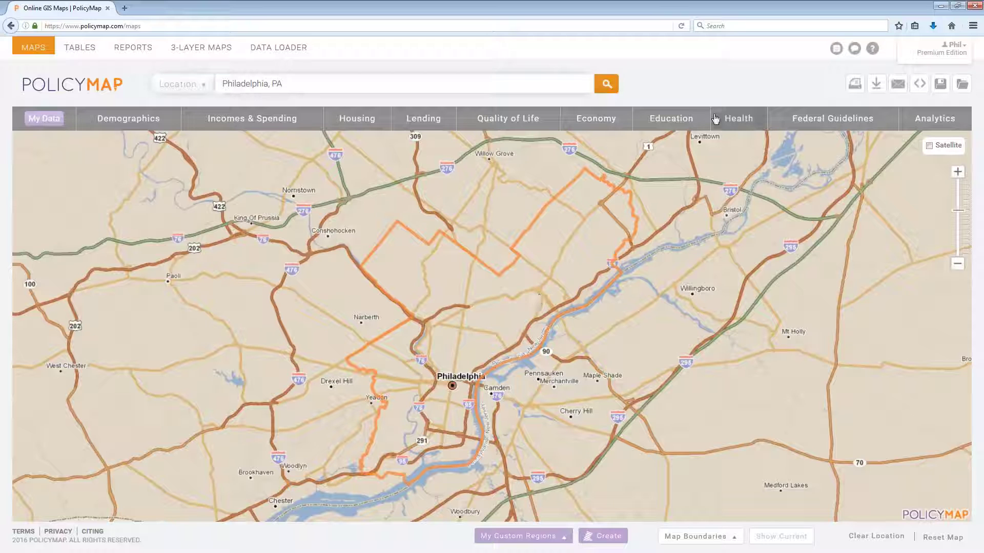
{"action": "left_click", "coordinate": [736, 121]}
{"action": "left_click", "coordinate": [451, 186]}
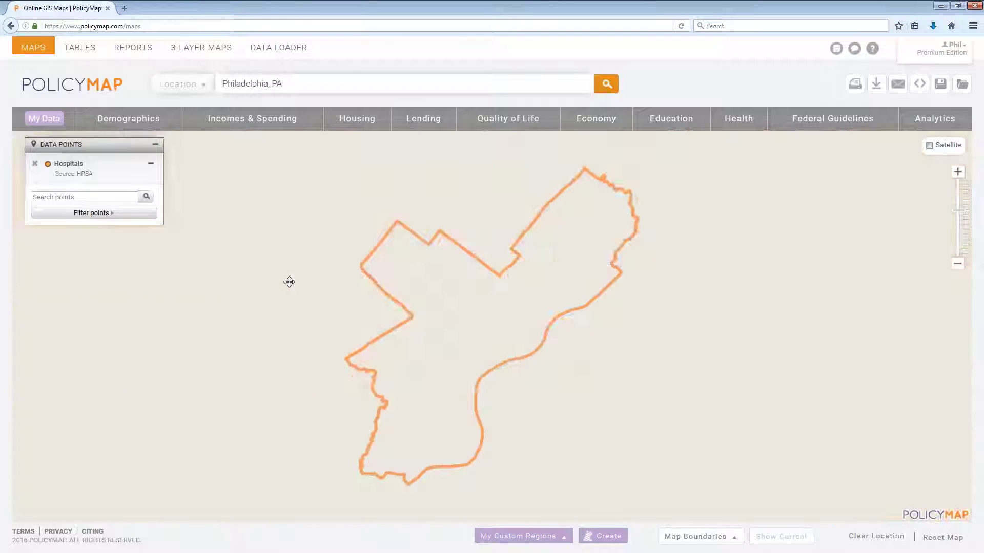
Add the Demographics total Population layer, showing 2010 percent change
{"action": "left_click", "coordinate": [136, 126]}
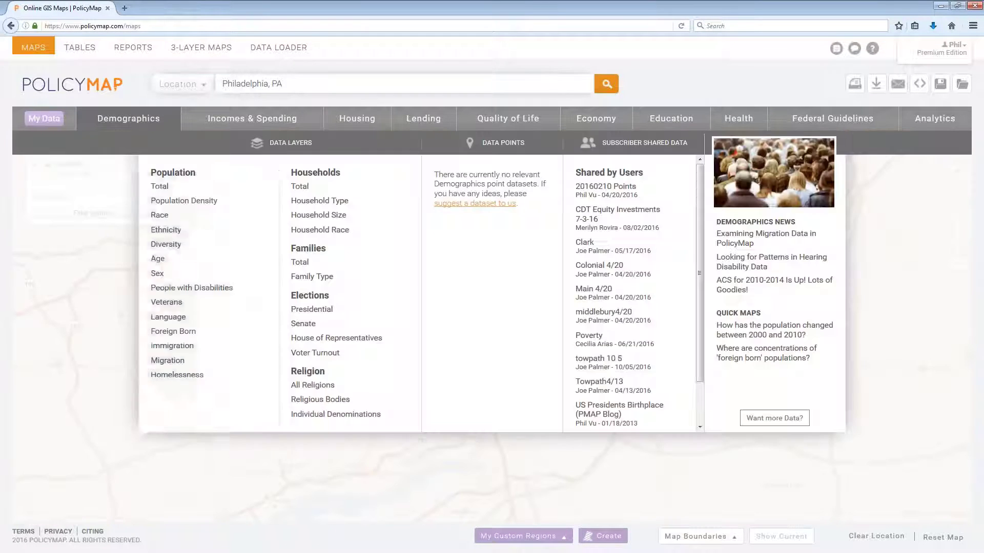
{"action": "left_click", "coordinate": [156, 185]}
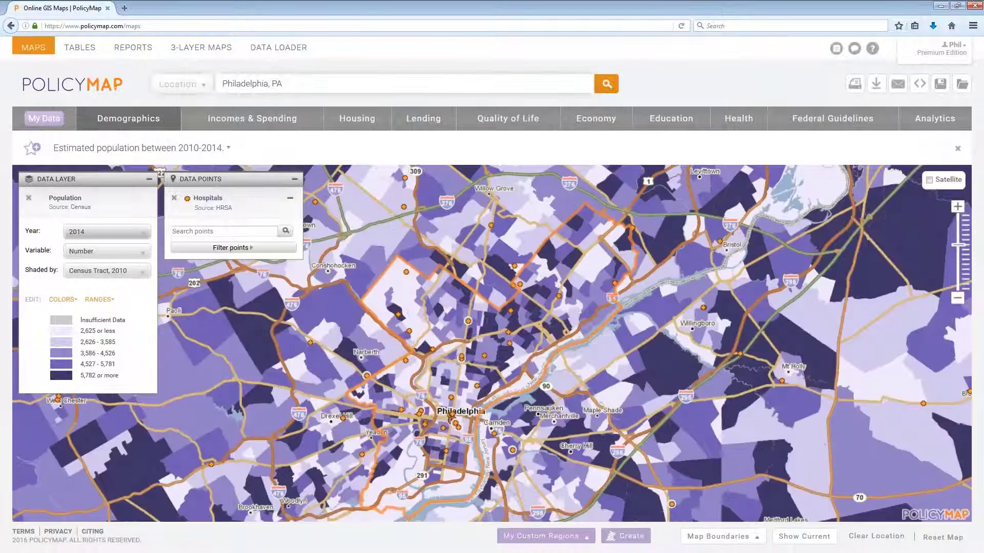
{"action": "left_click", "coordinate": [85, 231]}
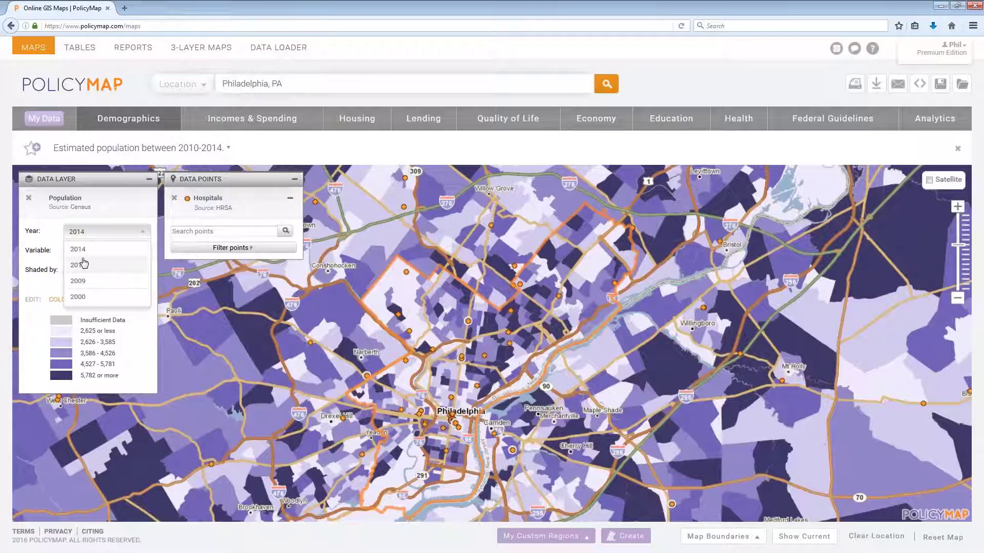
{"action": "left_click", "coordinate": [85, 264]}
{"action": "left_click", "coordinate": [85, 254]}
{"action": "left_click", "coordinate": [87, 284]}
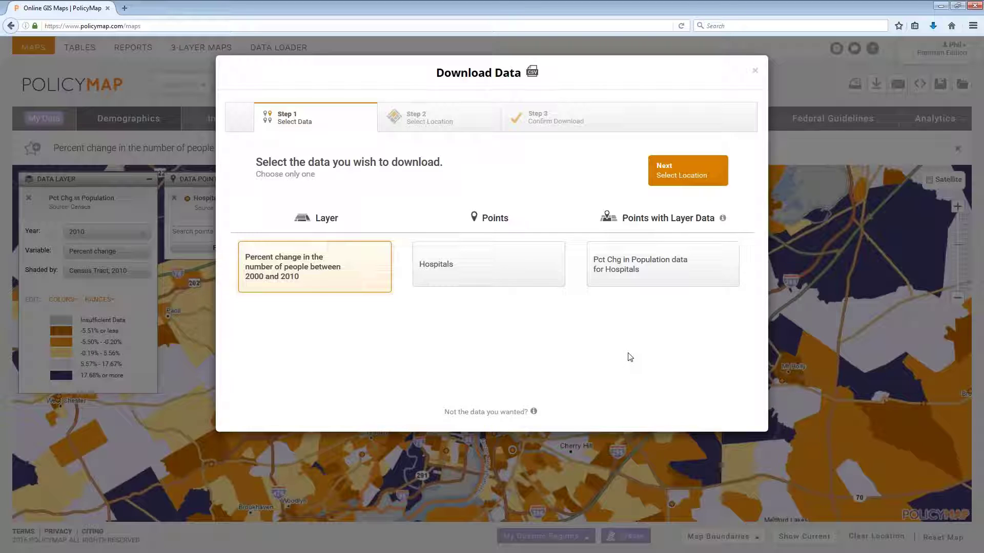
Download hospitals with layer data for Philadelphia census tracts as CSV and review the rows in Excel
{"action": "left_click", "coordinate": [681, 264]}
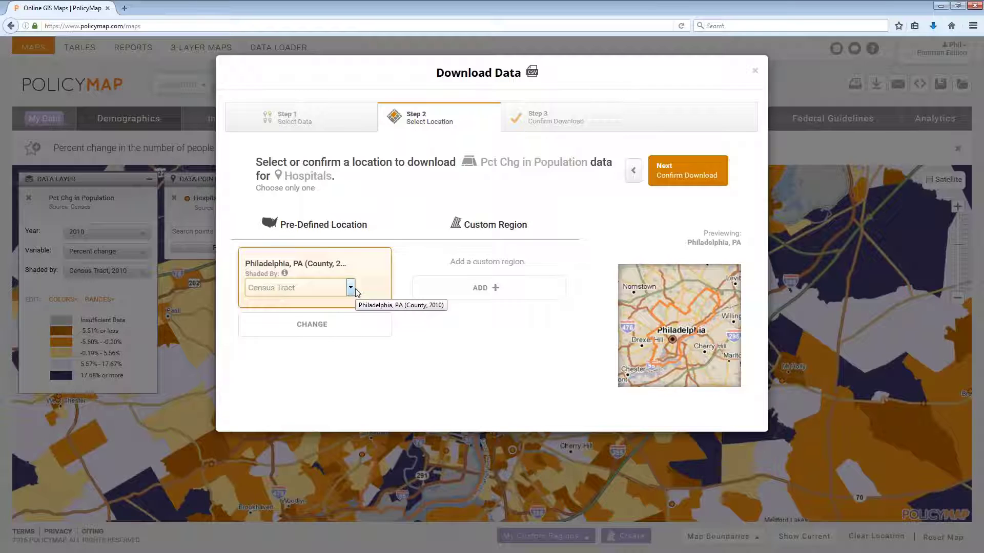
{"action": "left_click", "coordinate": [670, 175]}
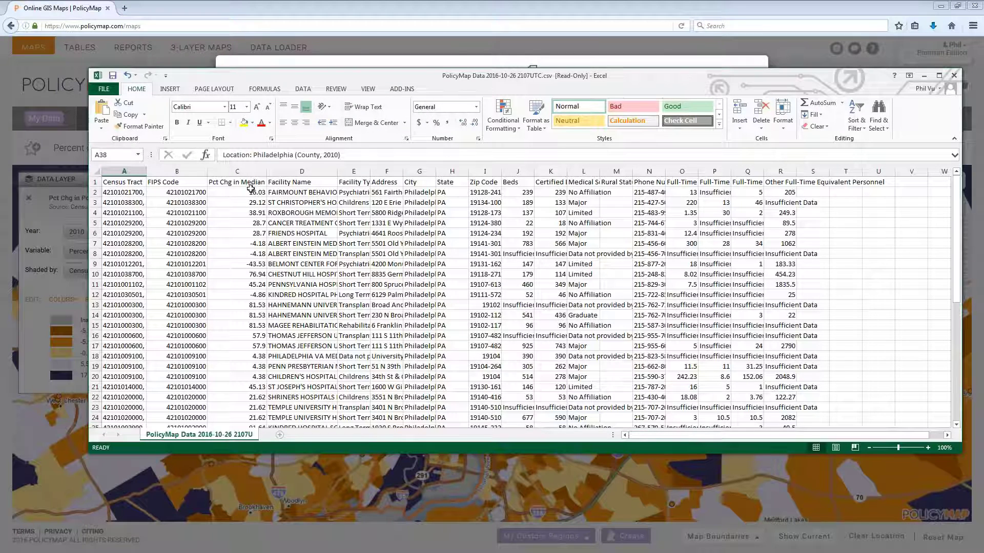
{"action": "left_click_drag", "start_coordinate": [310, 231], "coordinate": [617, 234]}
{"action": "left_click", "coordinate": [573, 303]}
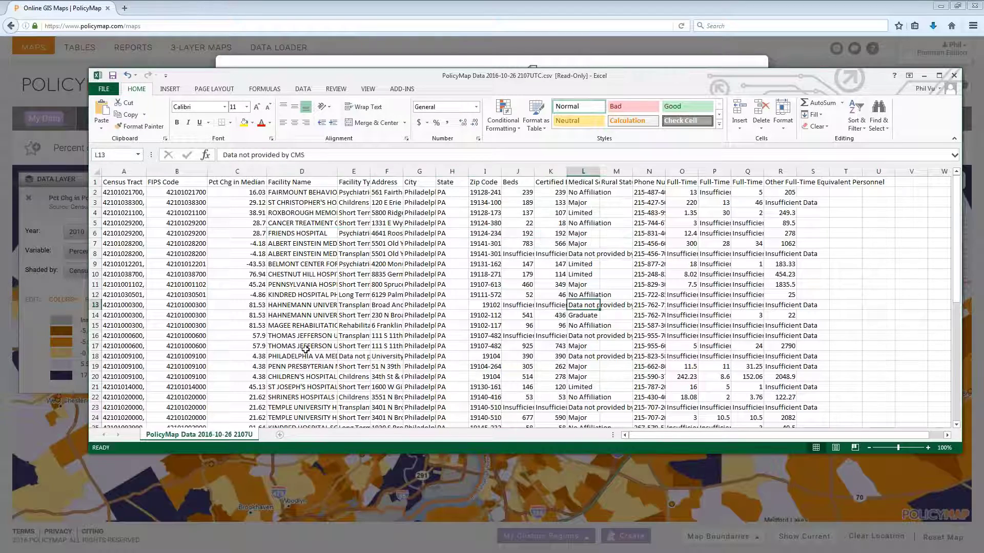
{"action": "scroll", "coordinate": [267, 351], "scroll_direction": "down", "scroll_amount": 8}
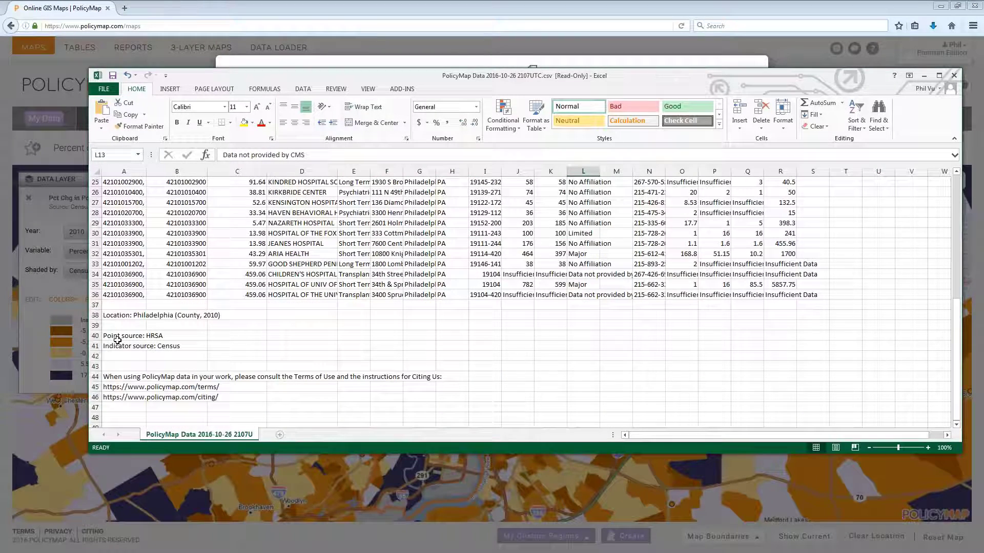